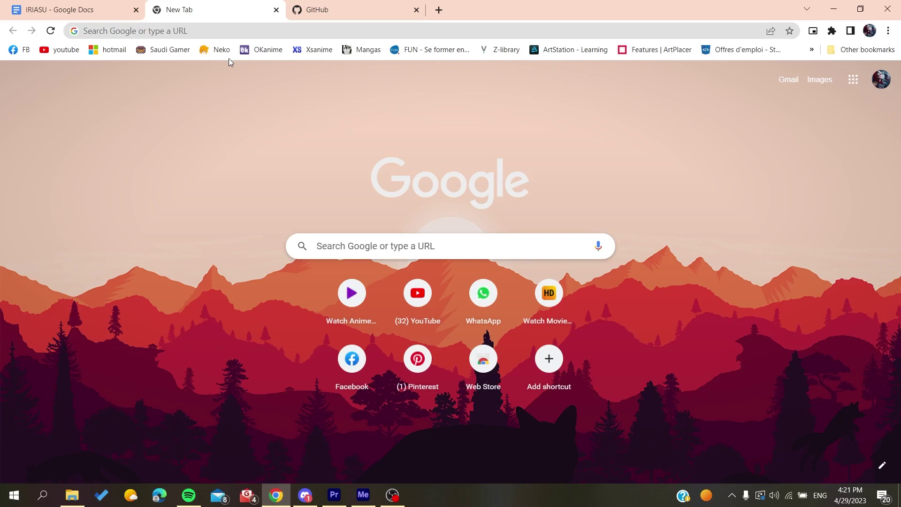
Step: Sign out from the avatar dropdown on the GitHub tab to reach the public homepage
left_click(323, 8)
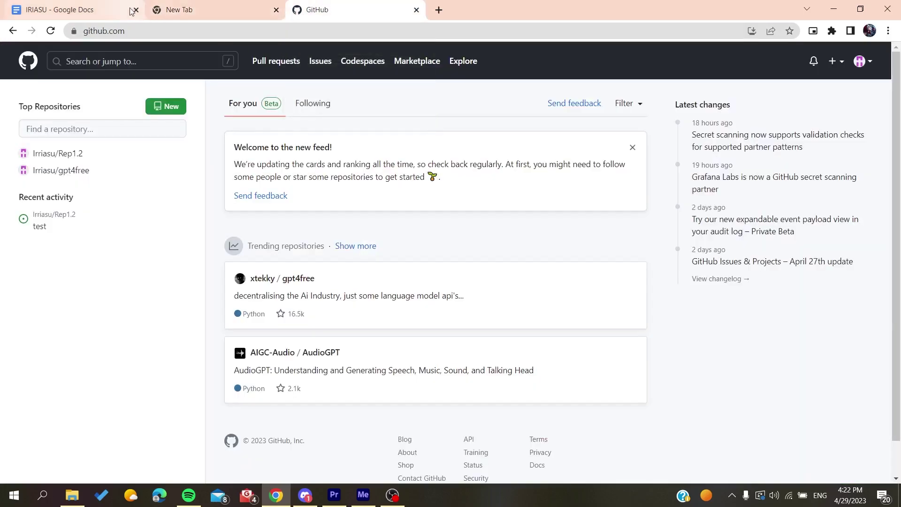
left_click(120, 30)
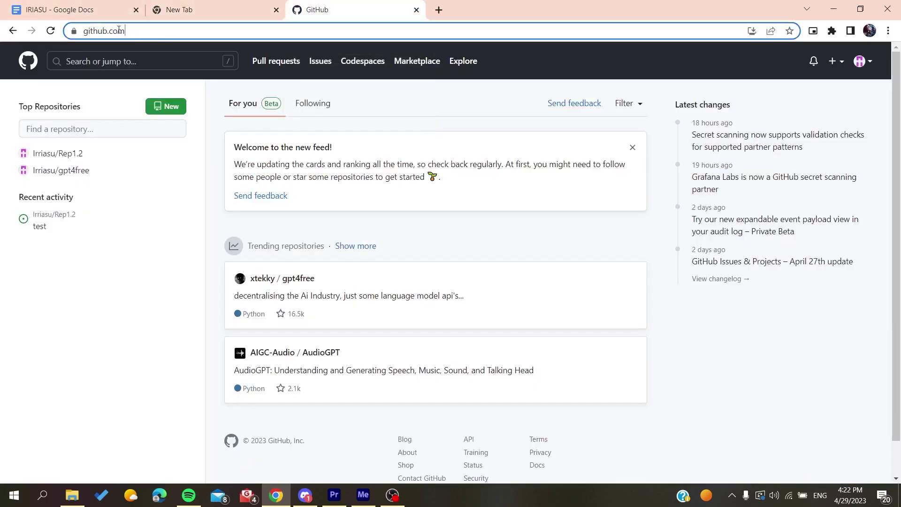
left_click(873, 61)
left_click(788, 328)
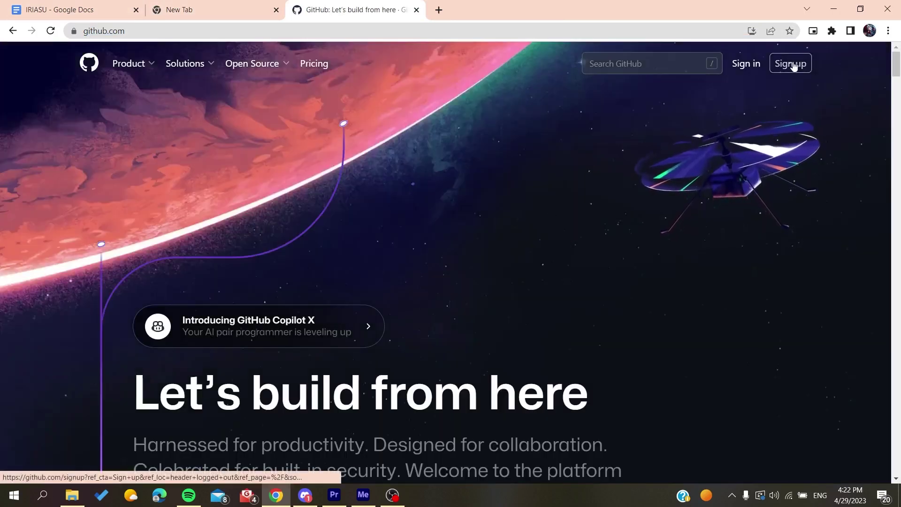
Step: Enter and correct a test email containing 123 on the sign-up form, then continue
left_click(790, 64)
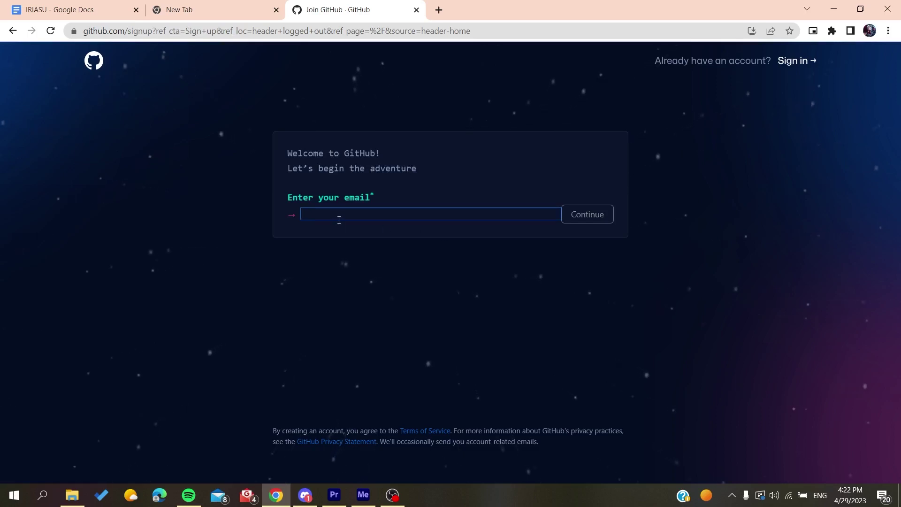
type(".nn")
key("BackSpace")
key("BackSpace")
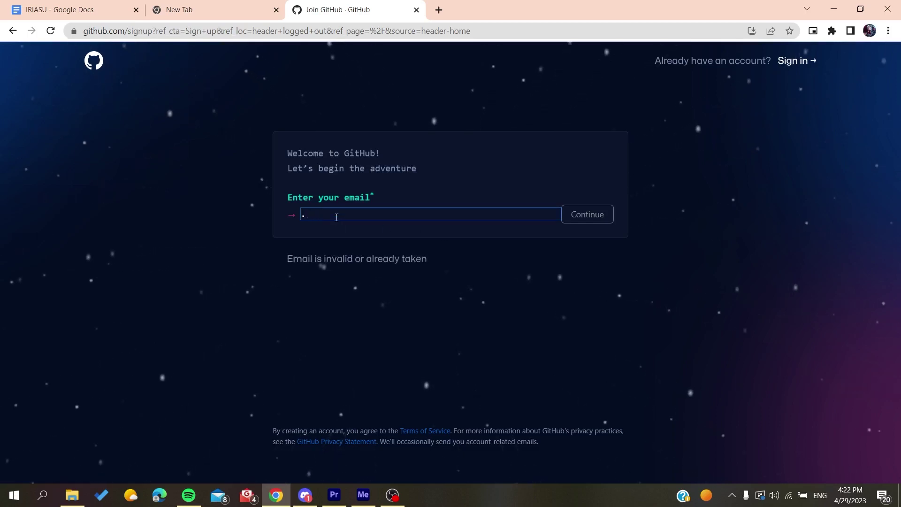
key("BackSpace")
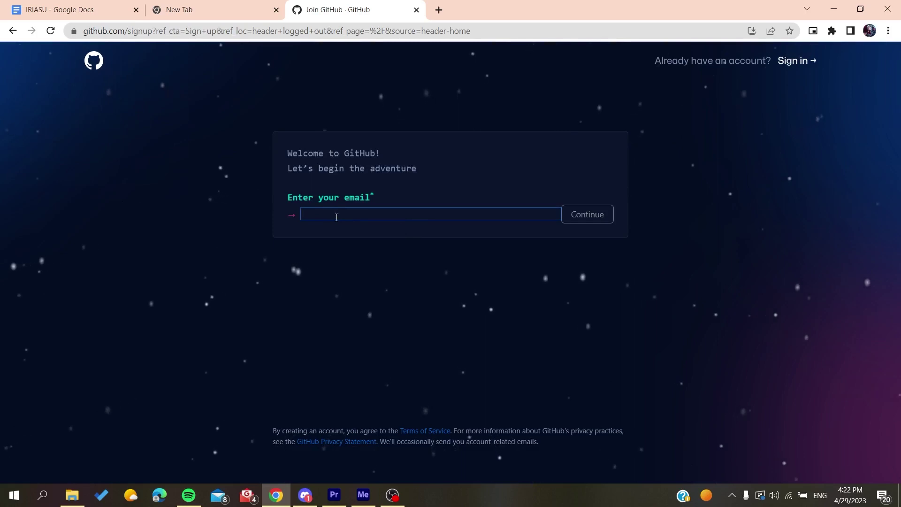
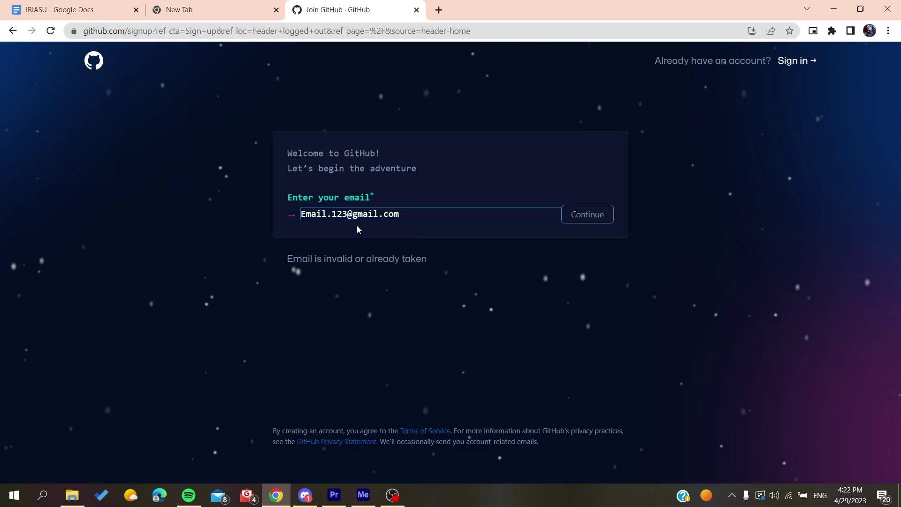
left_click(346, 214)
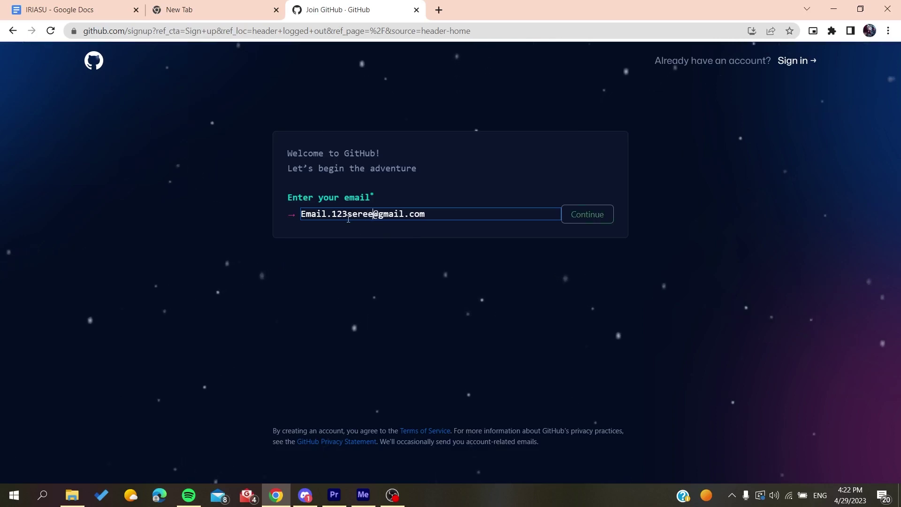
left_click(575, 214)
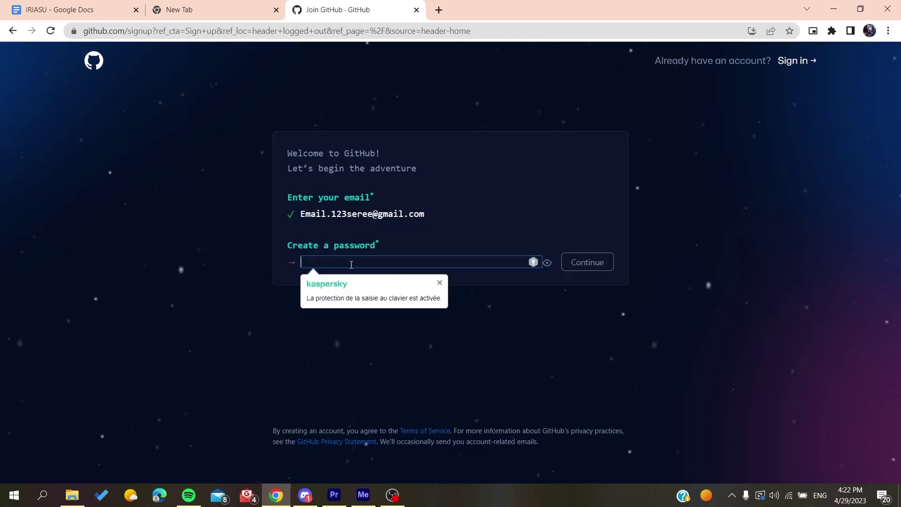
type("********")
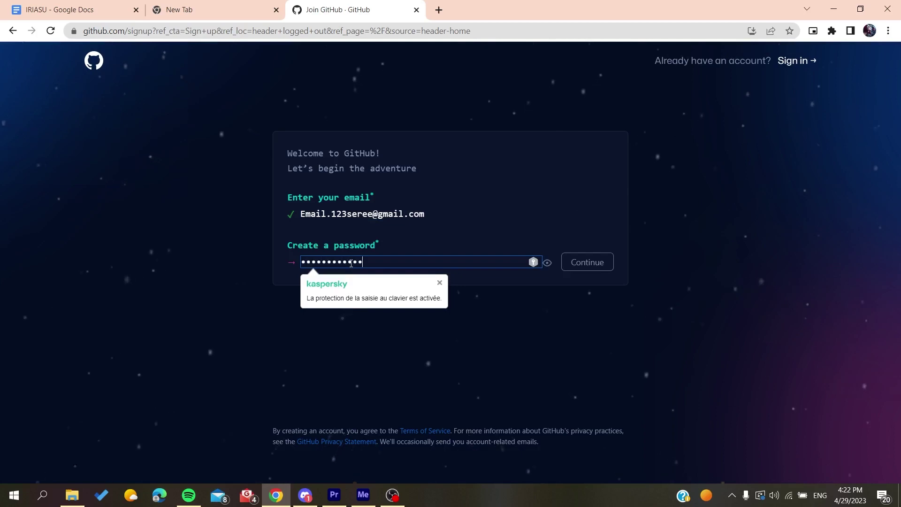
Step: Submit the password to reach the username step and dismiss the password suggestions
left_click(585, 266)
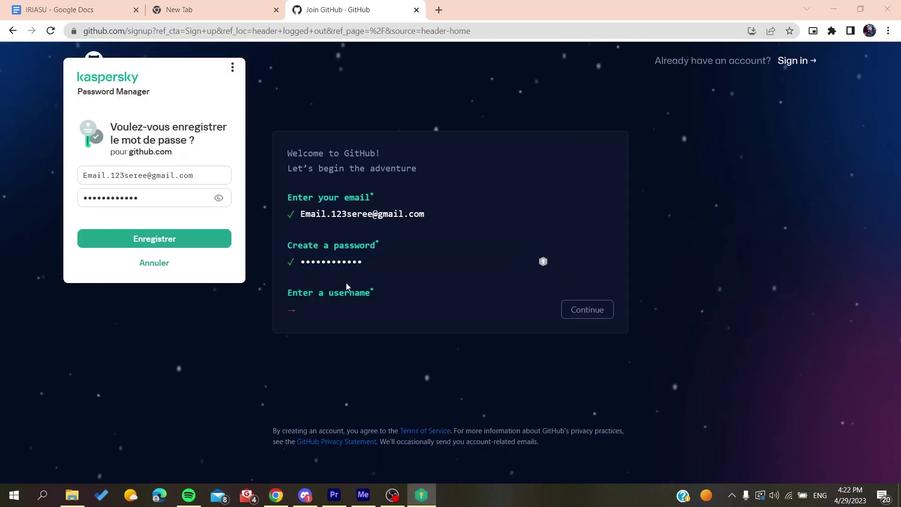
left_click(335, 307)
left_click(651, 228)
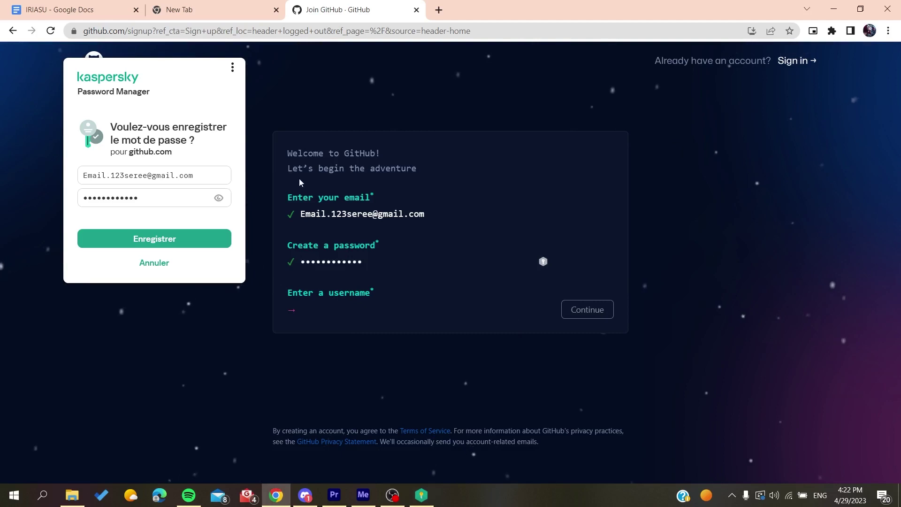
mouse_move(292, 167)
left_mouse_down()
mouse_move(379, 254)
mouse_move(373, 296)
left_mouse_up()
left_click(328, 326)
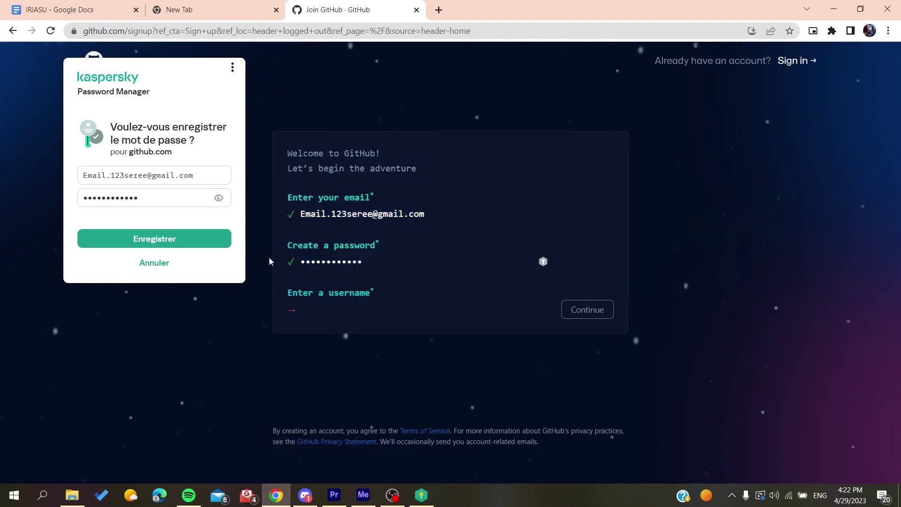
left_click_drag(254, 160, 381, 340)
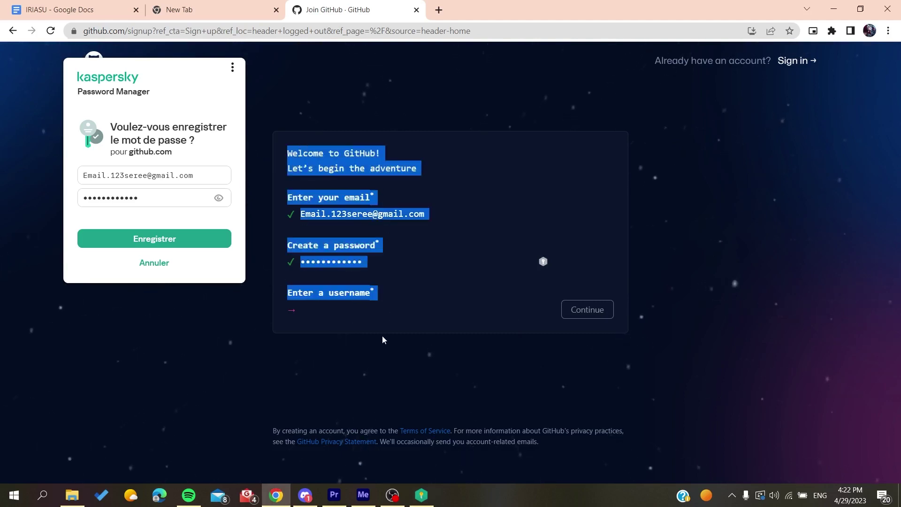
left_click(371, 350)
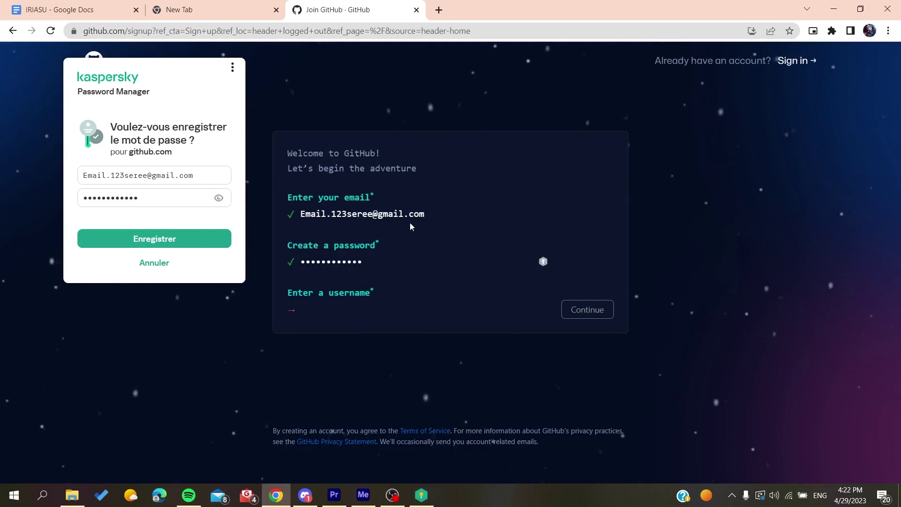
Step: Select the email address, check Gmail, and cancel the Kaspersky save-password prompt
left_click(423, 213)
left_click_drag(423, 213, 299, 215)
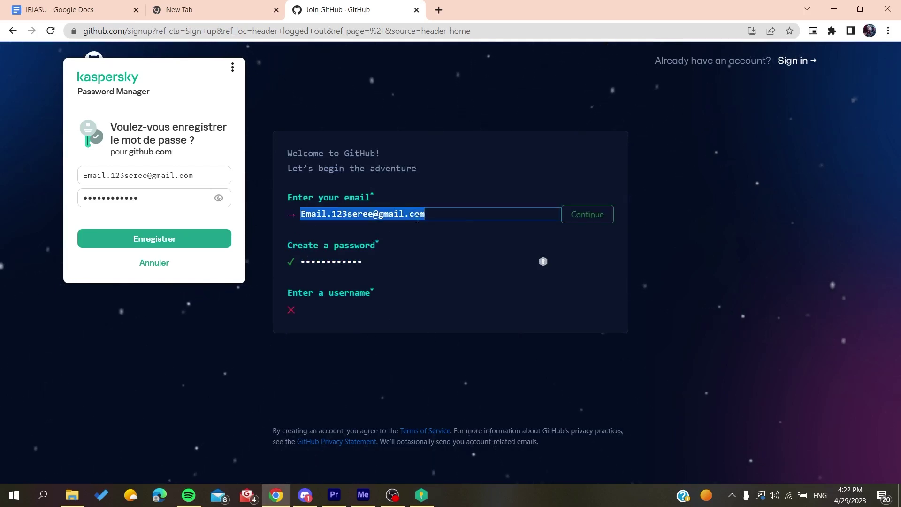
left_click(247, 495)
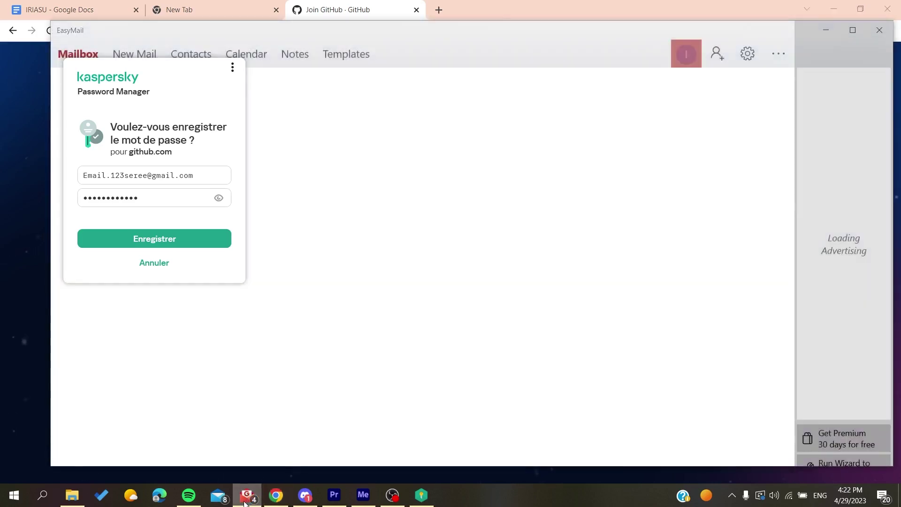
left_click(246, 495)
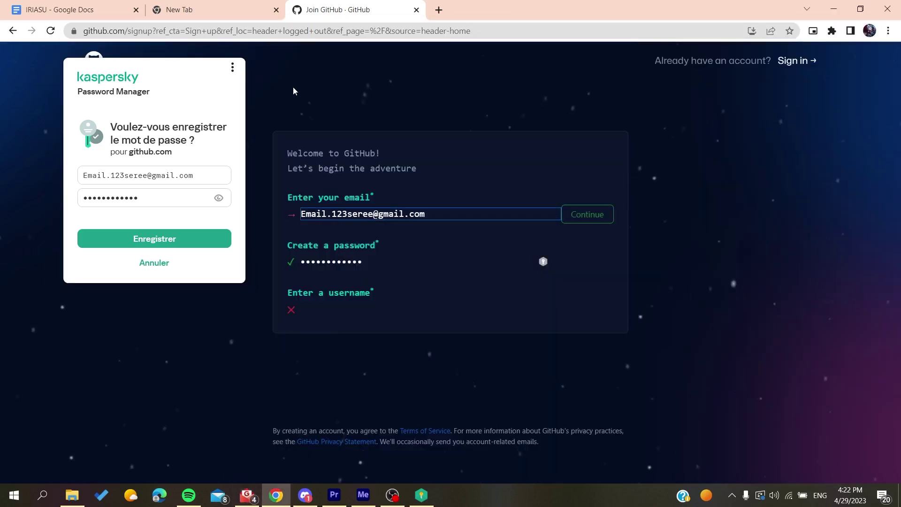
left_click(154, 263)
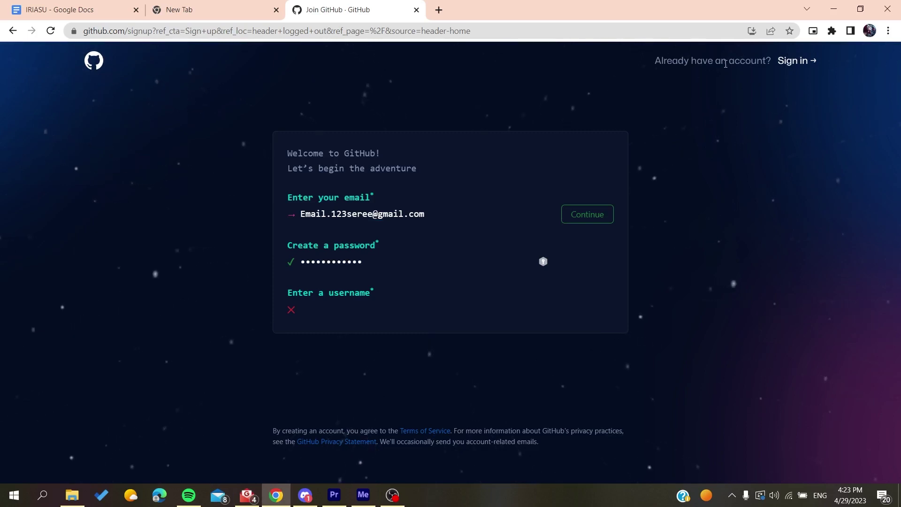
Step: Sign in with the existing account's email and password, then cancel the Kaspersky save-password prompt
left_click(797, 61)
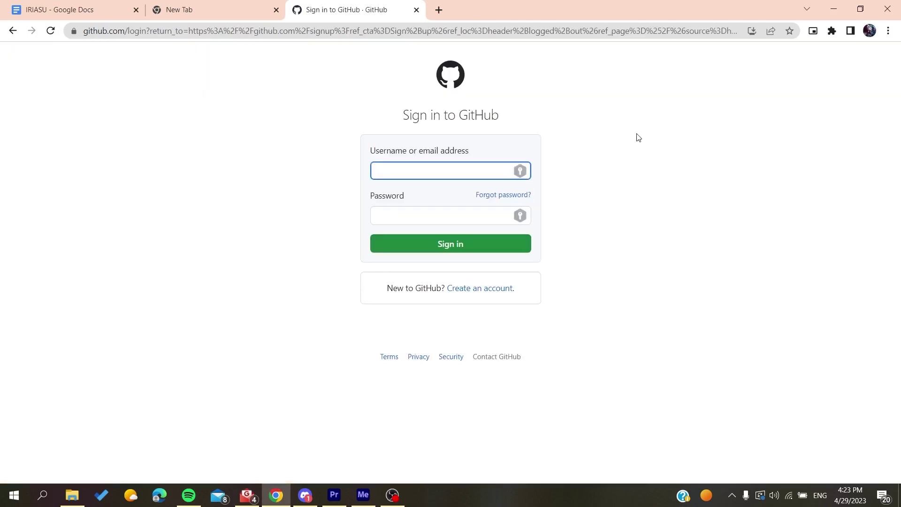
left_click(412, 175)
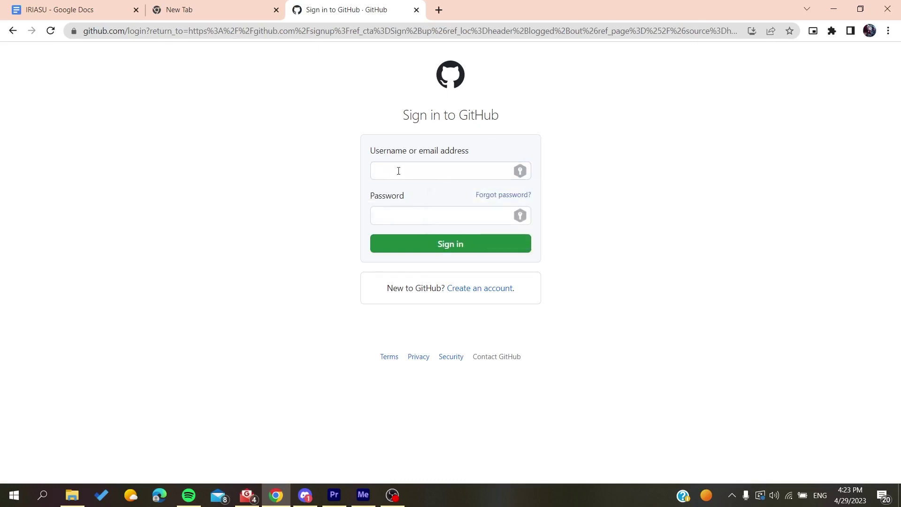
left_click(383, 173)
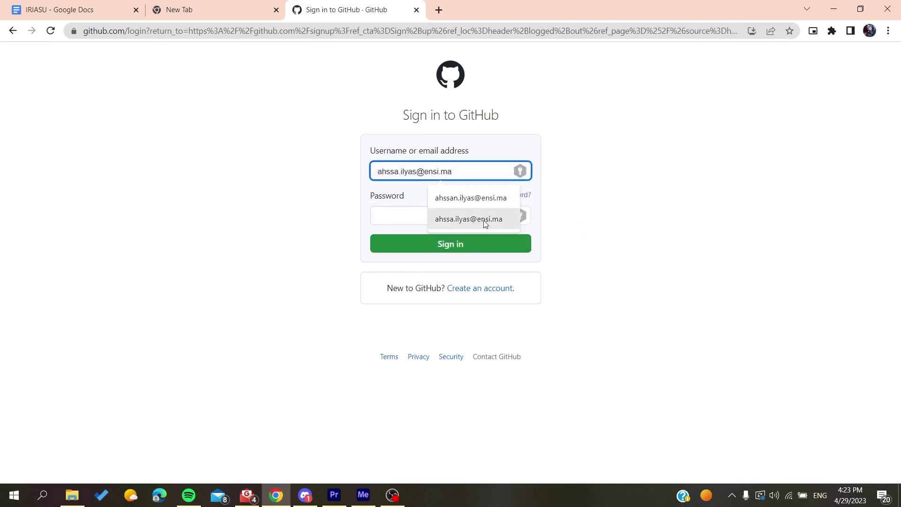
left_click(484, 220)
left_click(447, 217)
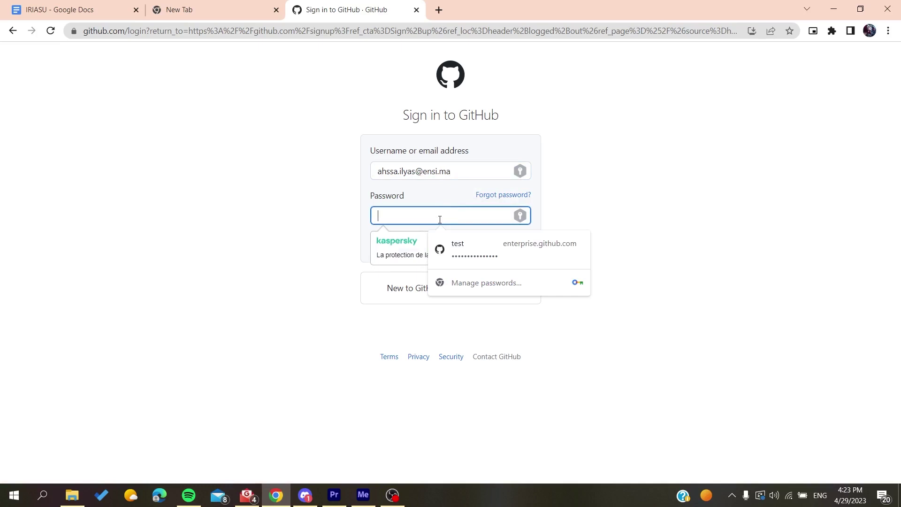
left_click(397, 169)
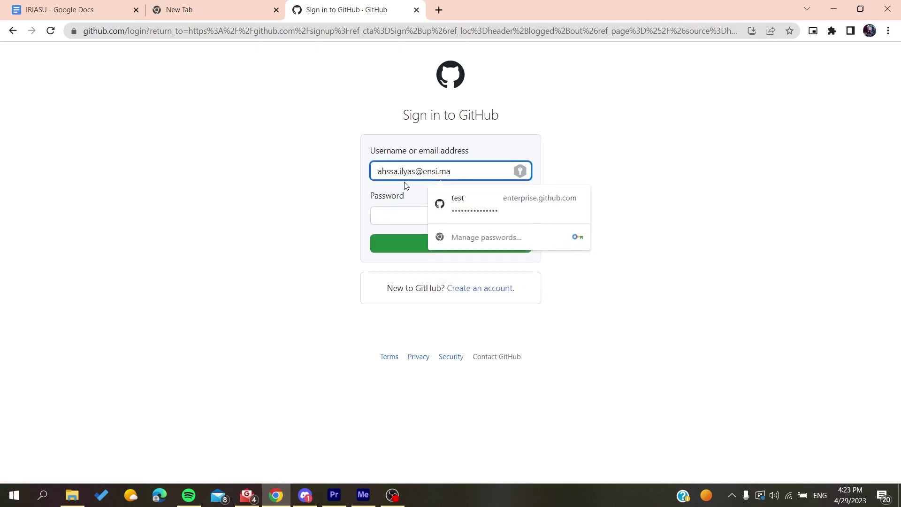
type("n")
left_click(399, 215)
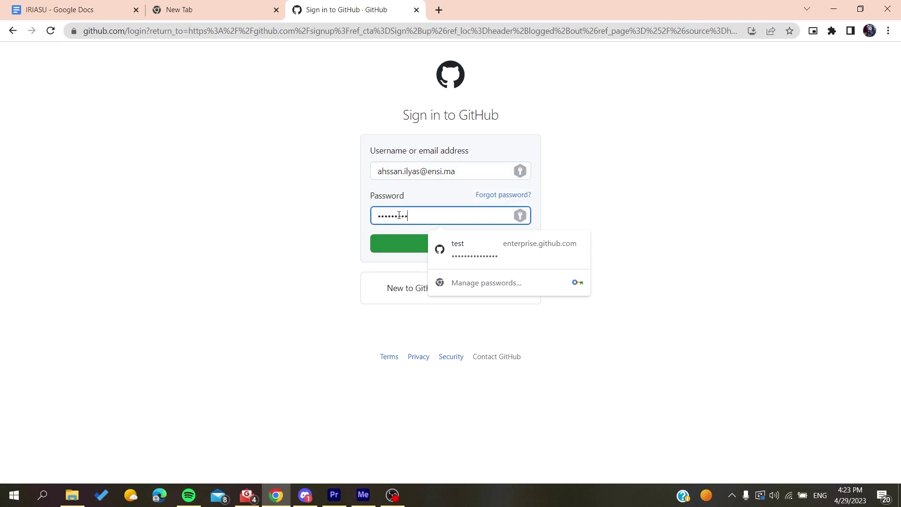
left_click(386, 245)
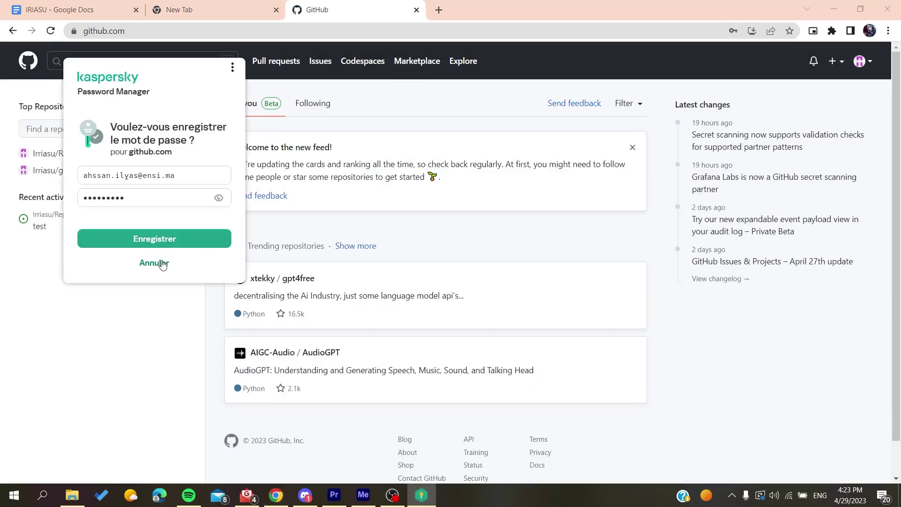
left_click(144, 266)
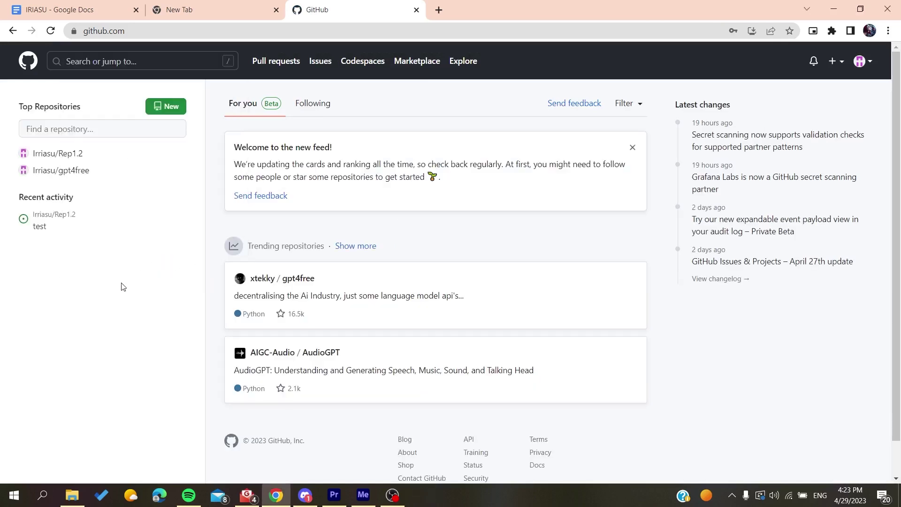